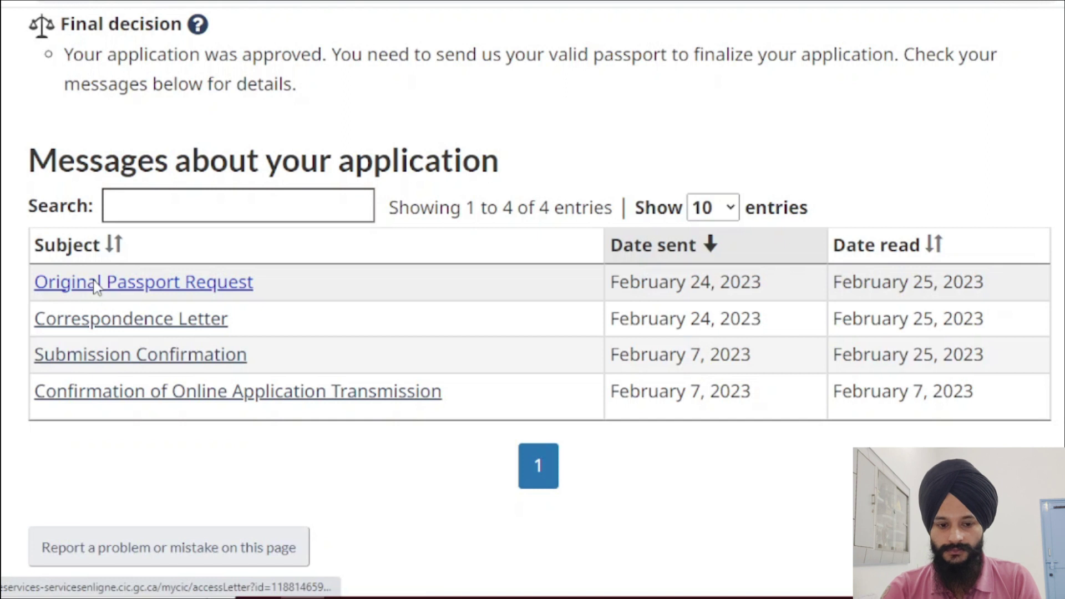
Step: Download the Original Passport Request letter from the IRCC messages and open the PDF
click(95, 287)
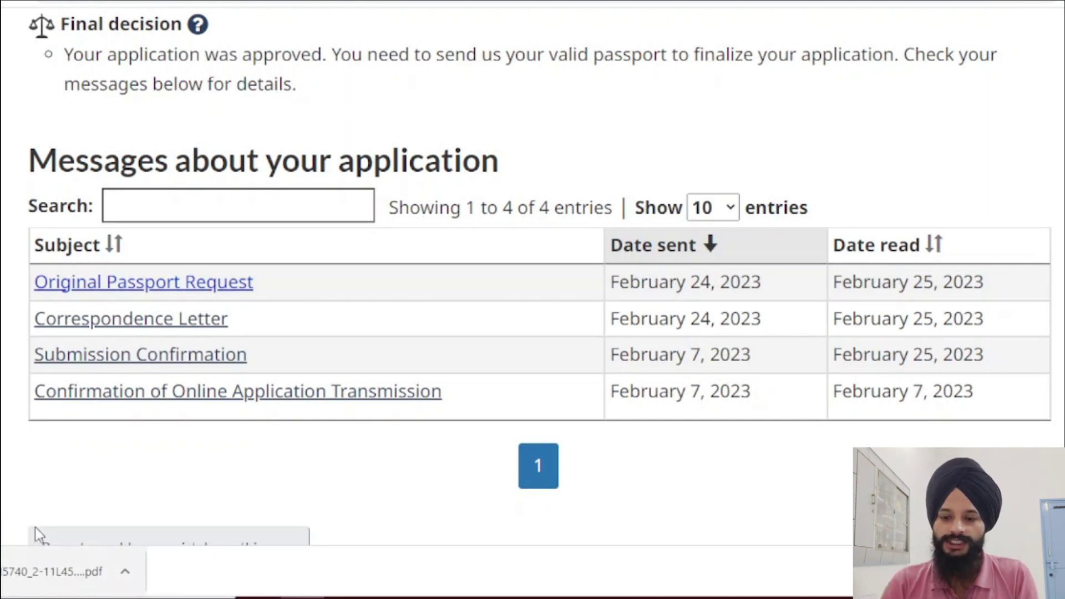
click(73, 572)
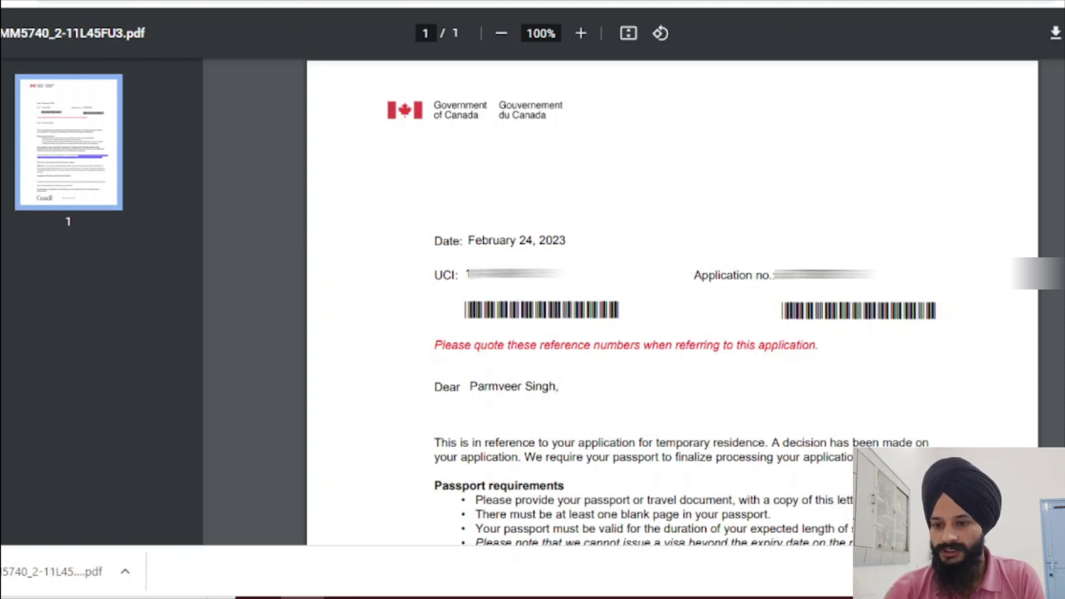
Step: Scroll through the passport request letter PDF to its end
scroll(671, 302, down, 2)
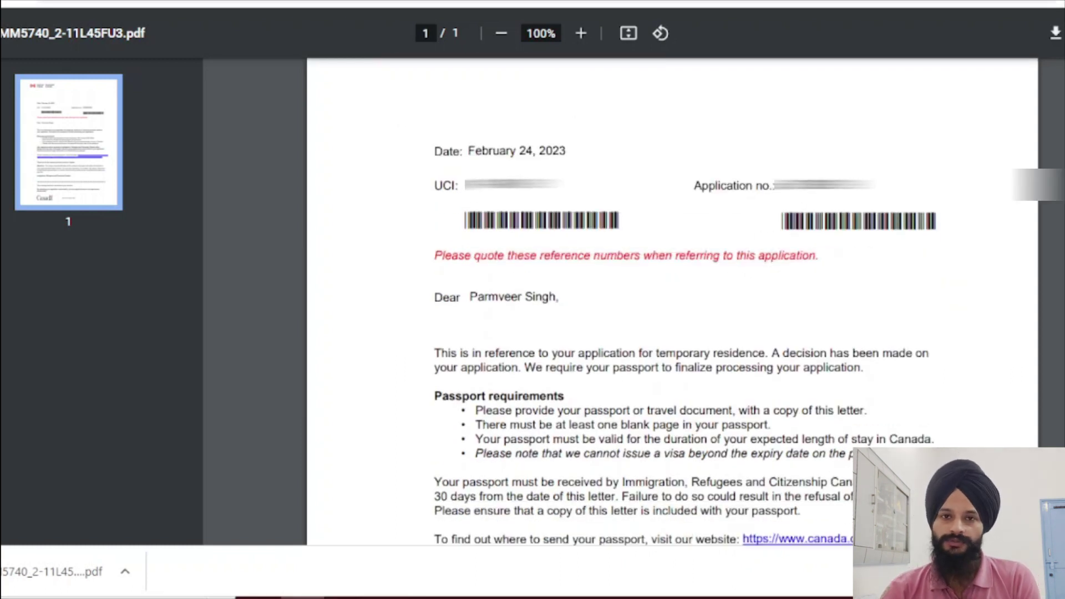
scroll(671, 302, down, 2)
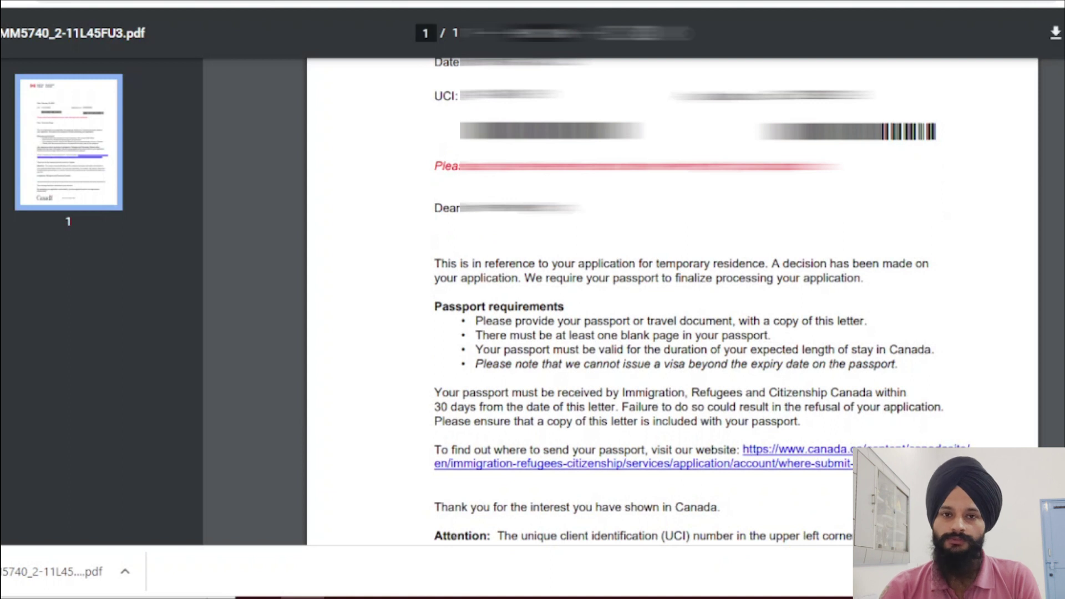
scroll(671, 302, down, 2)
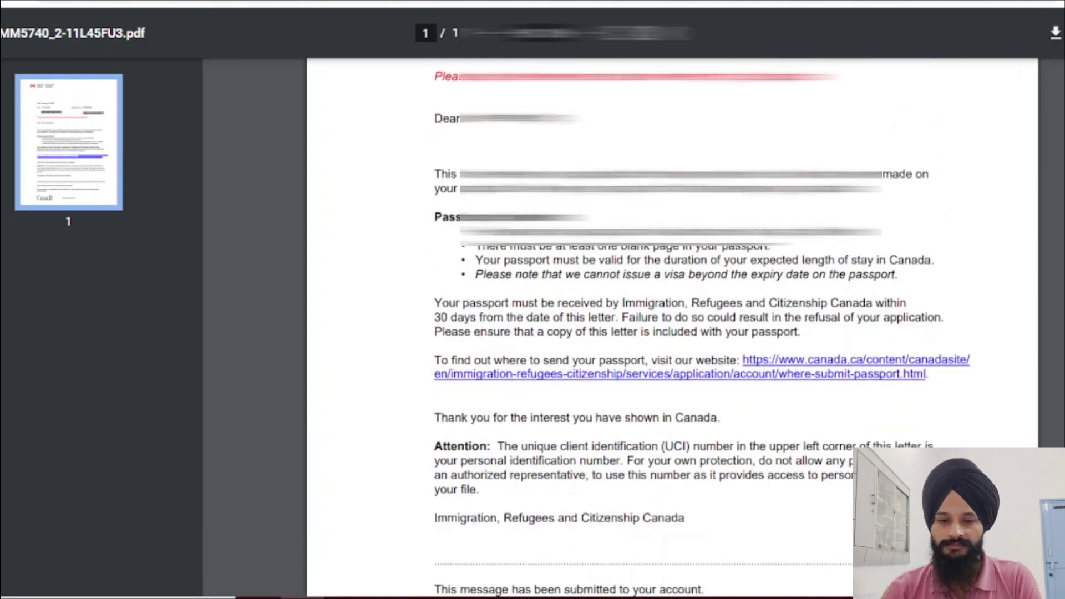
scroll(671, 302, down, 3)
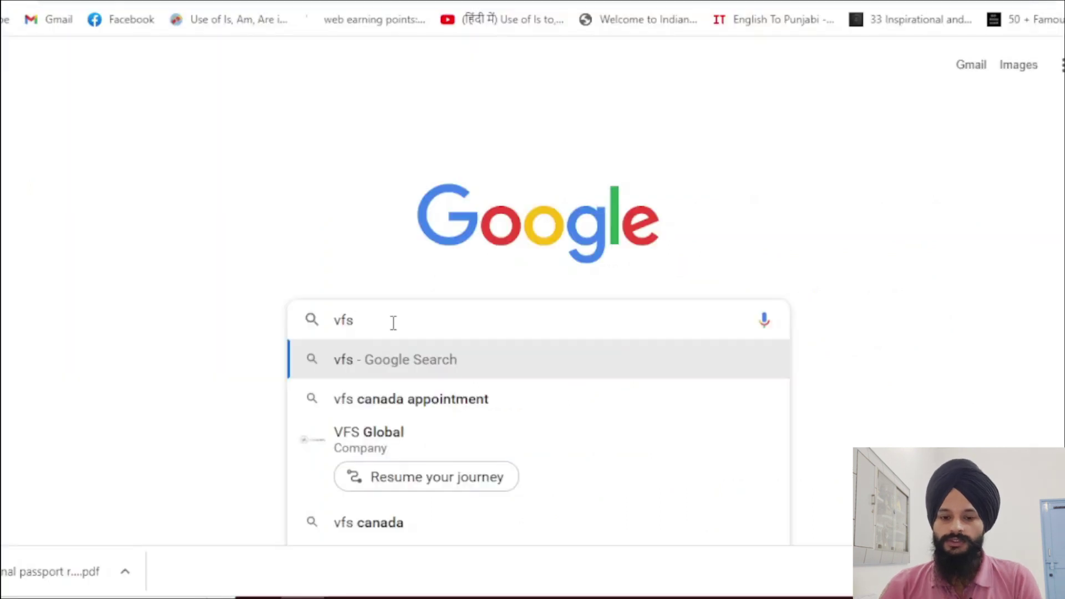
Step: Search Google for 'vfs global passport submission' and open the 'Passport Submission Hour | vfsglobal' result
text(global)
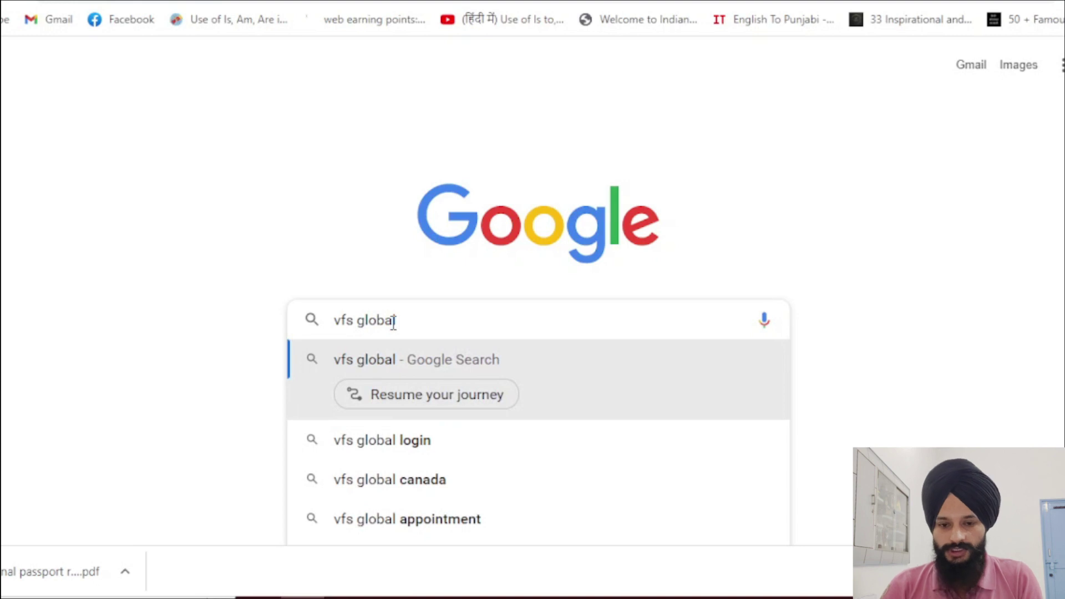
text( p)
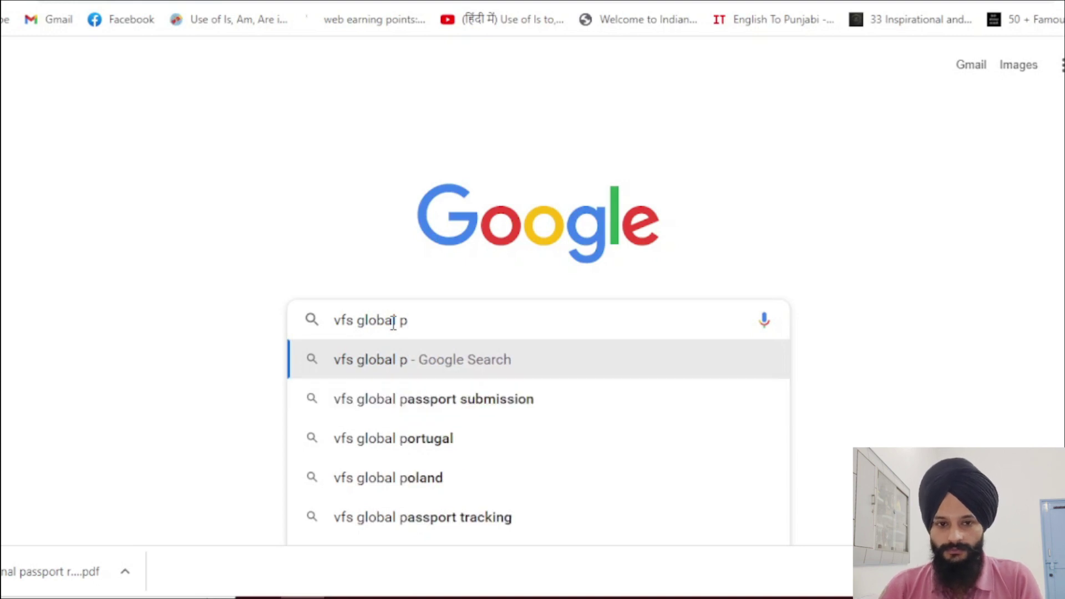
key(Down)
key(Return)
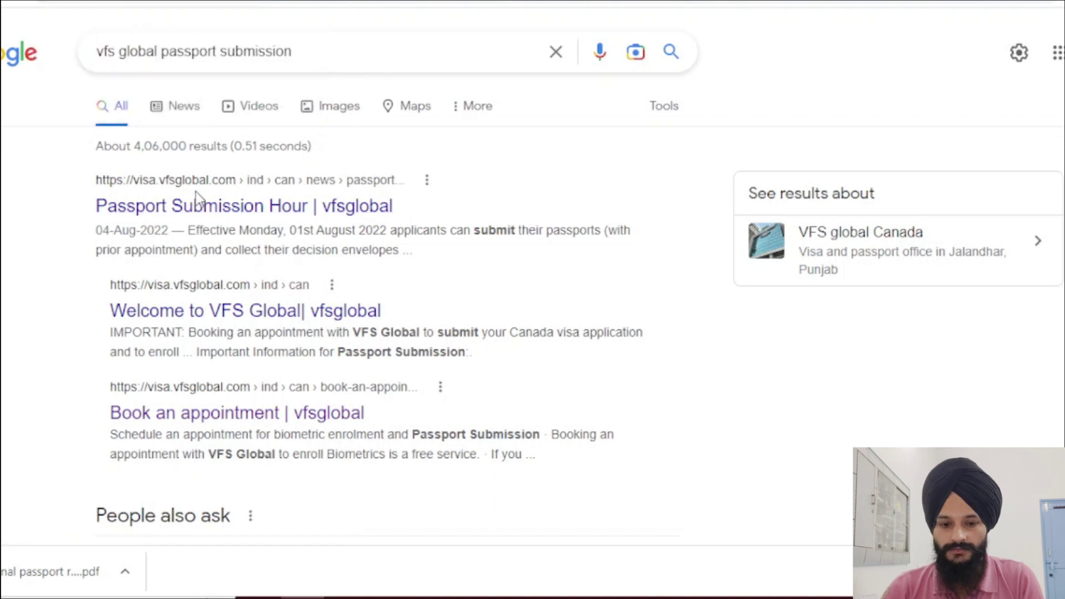
click(196, 194)
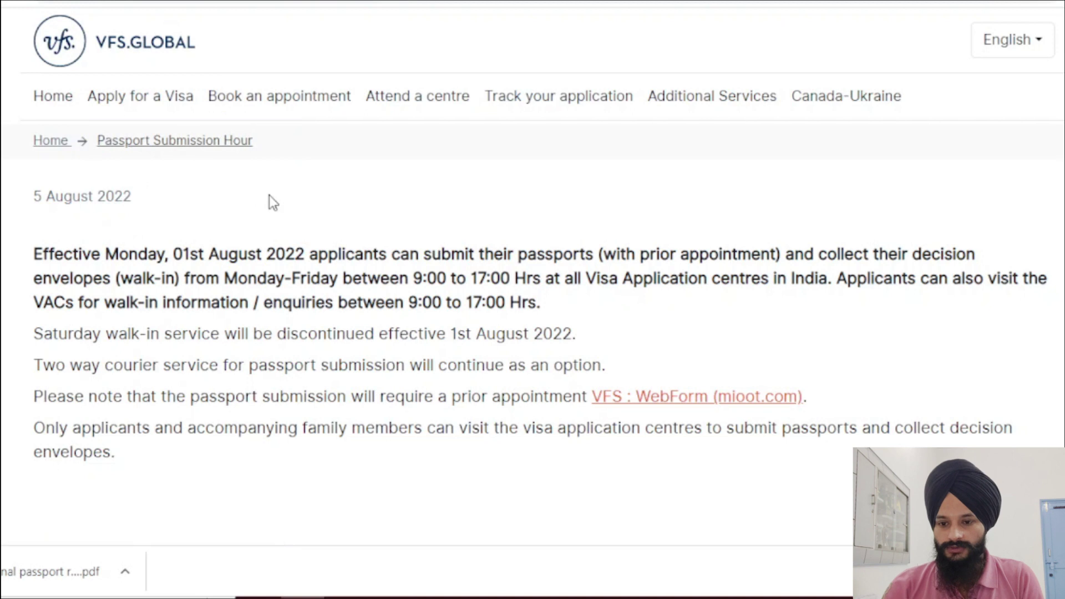
Step: Open the 'VFS : WebForm (mioot.com)' link and proceed past the appointment notes
click(679, 398)
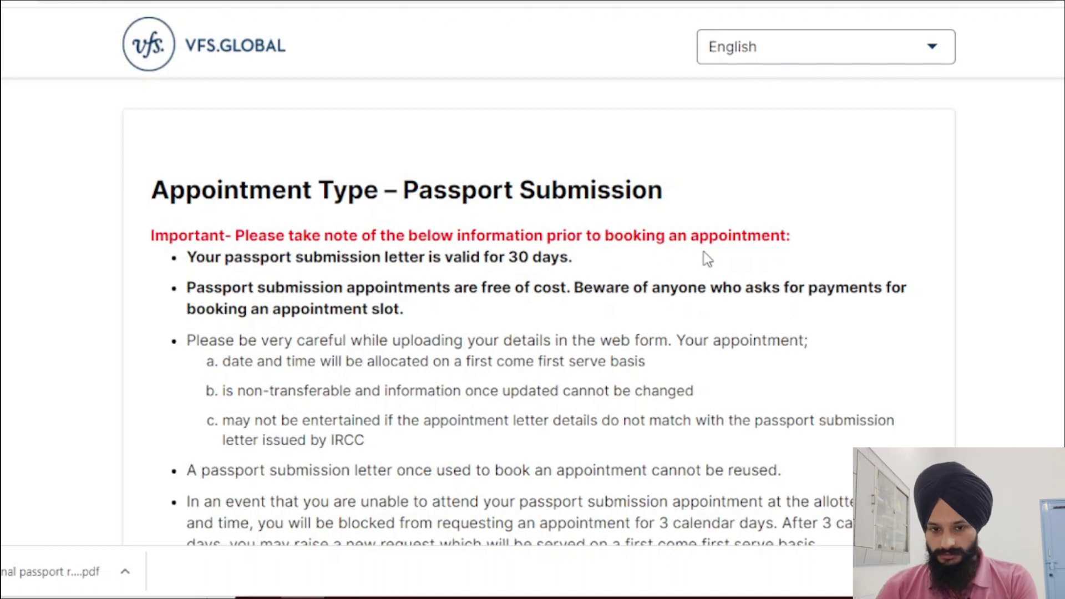
scroll(594, 298, down, 2)
scroll(596, 298, down, 5)
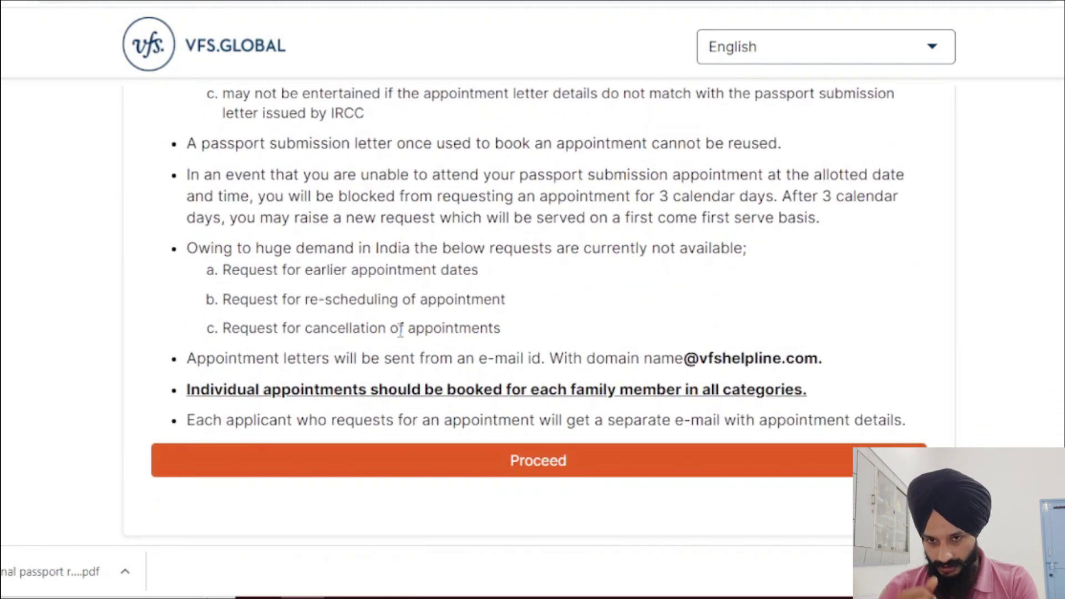
click(559, 469)
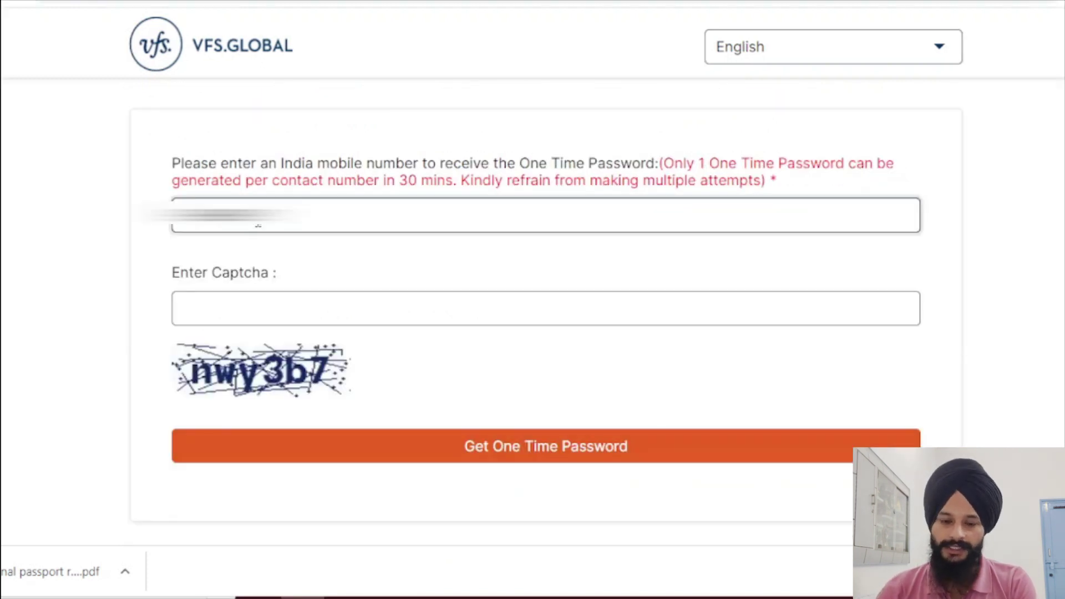
Step: Enter captcha 'nwy3b7', then request and validate the one-time password for the mobile number
click(313, 311)
text(nw)
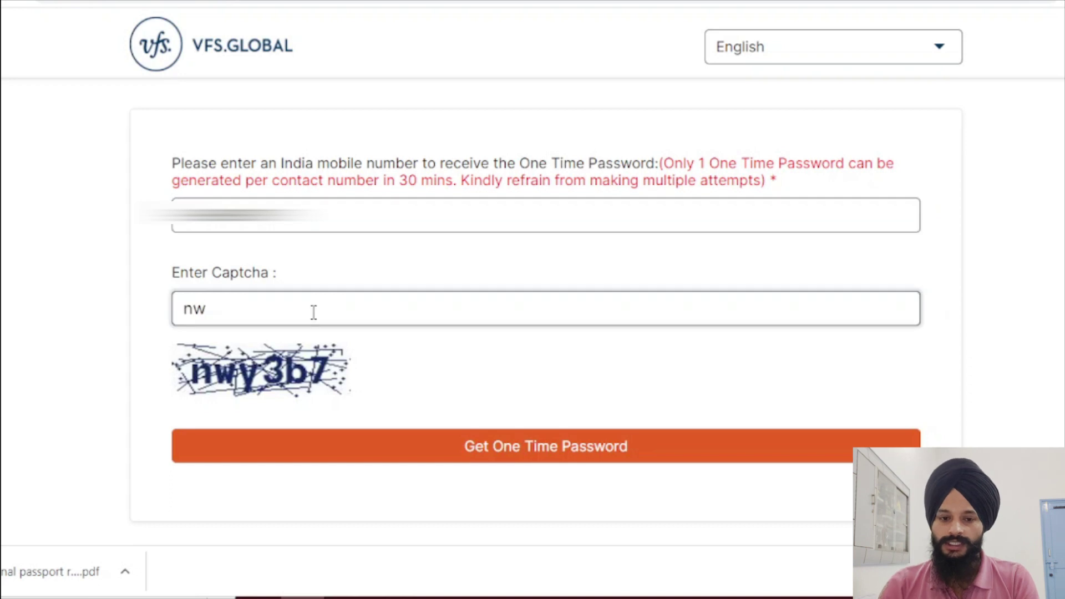
text(y3)
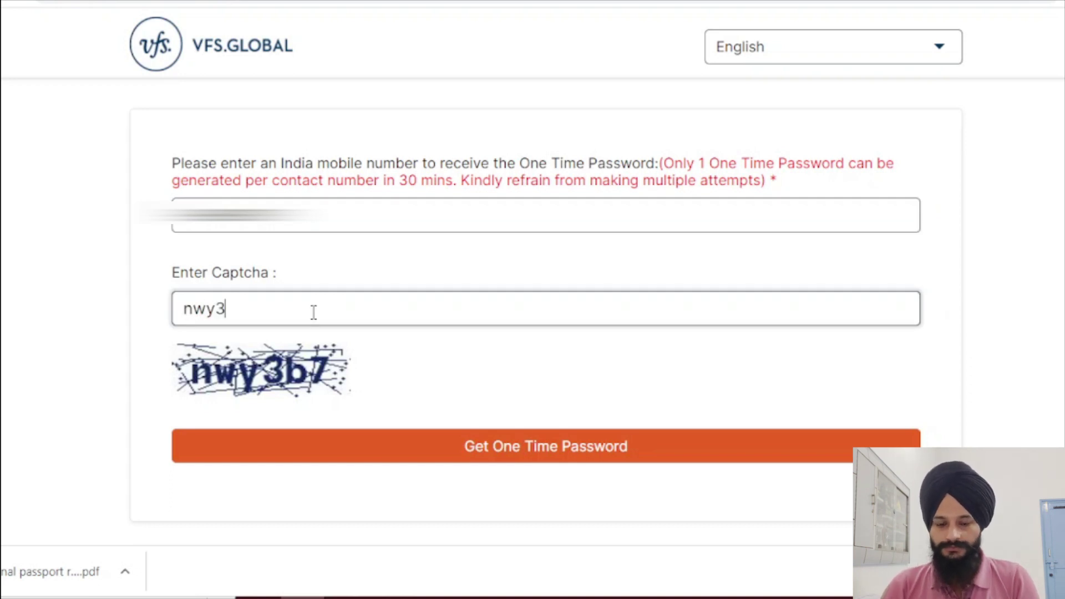
text(b7)
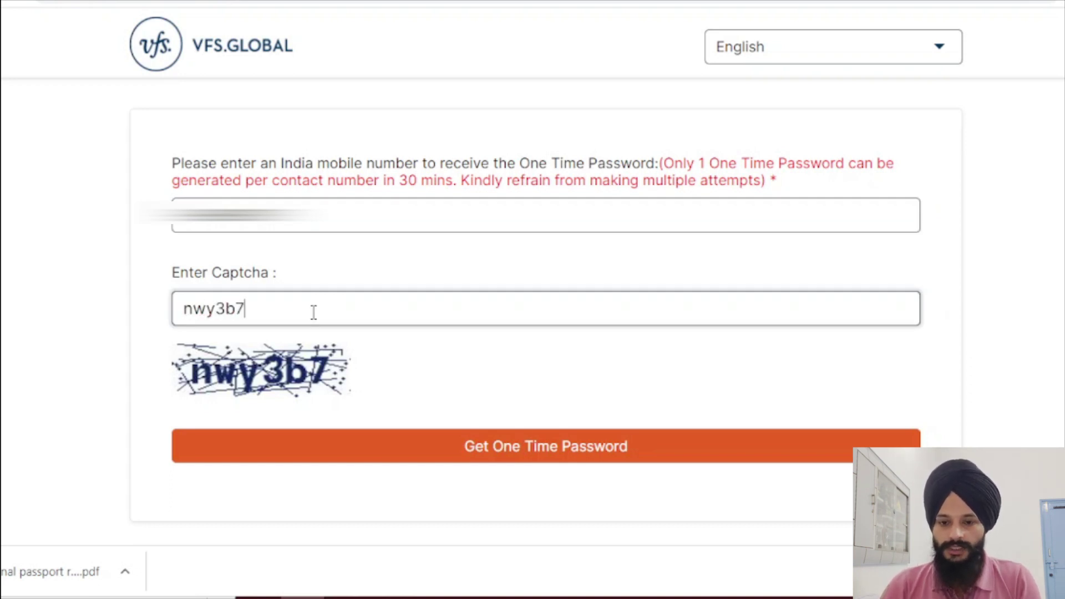
click(434, 448)
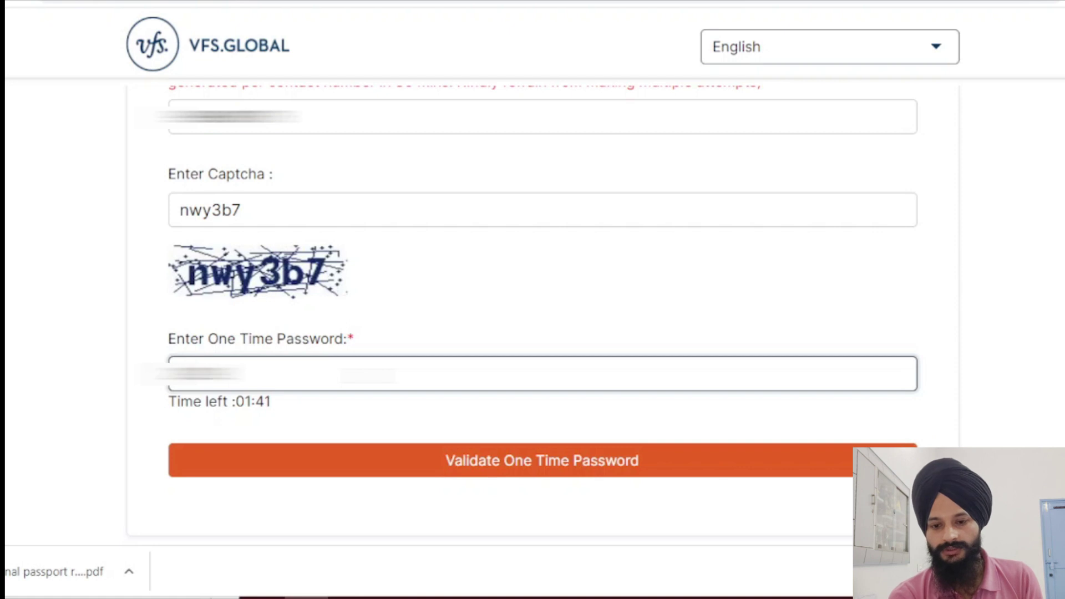
click(383, 470)
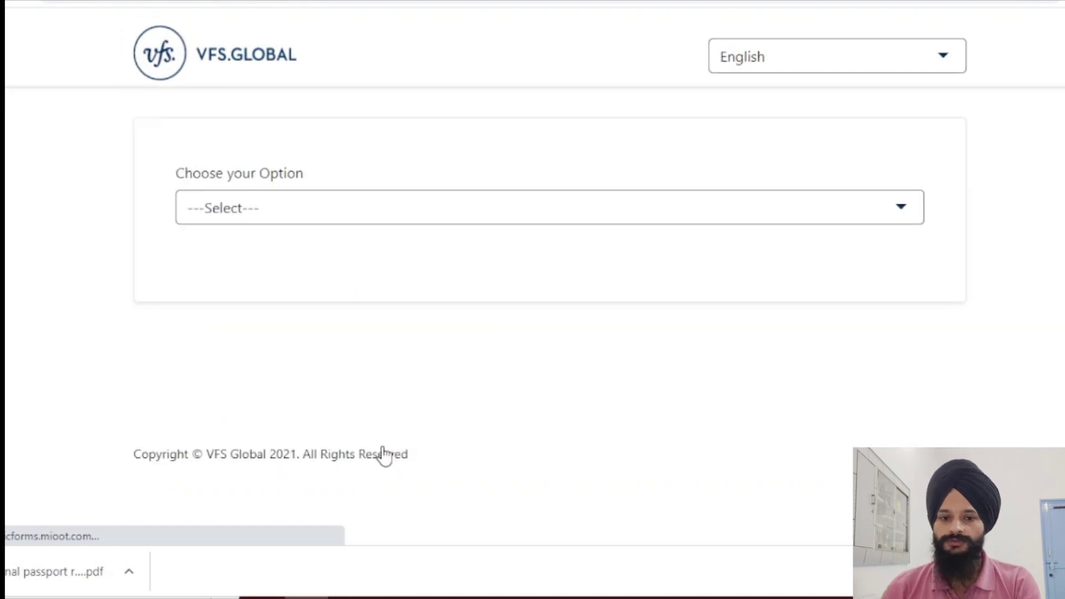
Step: Choose Appointment for Passport Submission at Visa Centre with the Temporary Resident Visa category
click(348, 211)
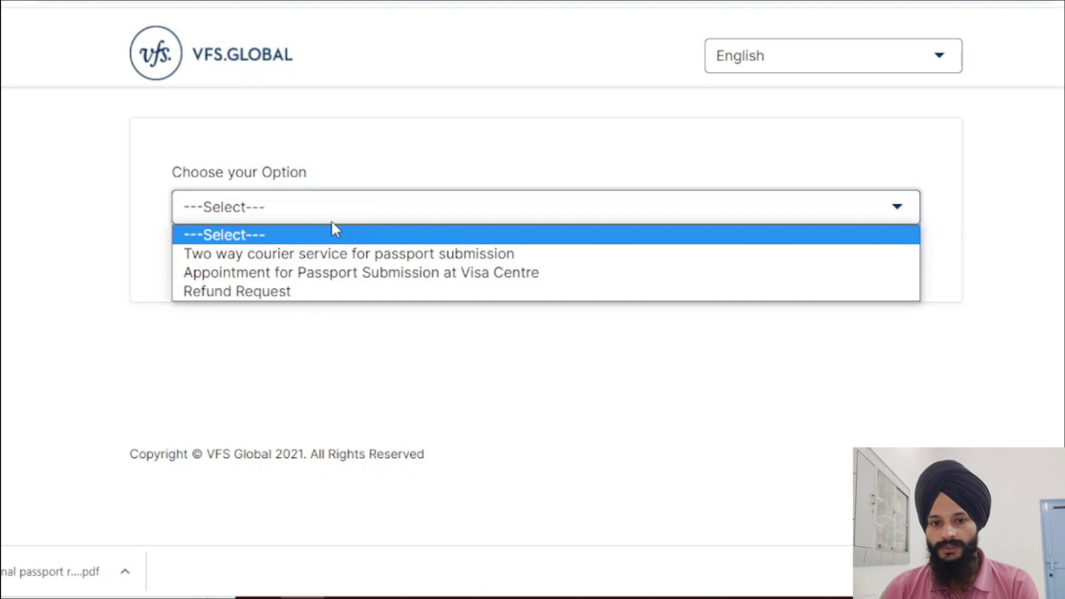
click(420, 272)
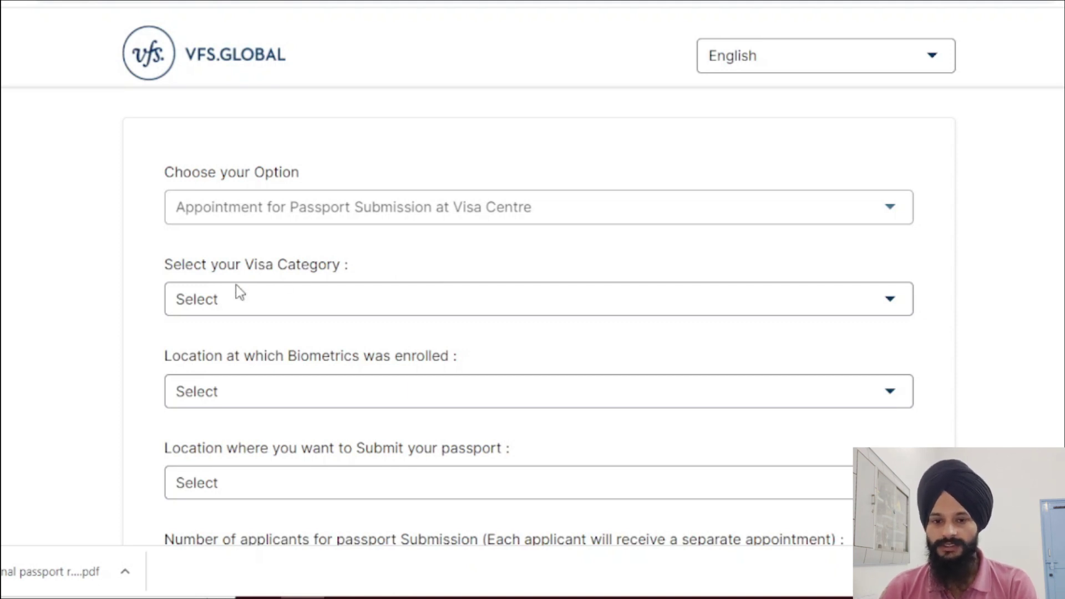
click(265, 300)
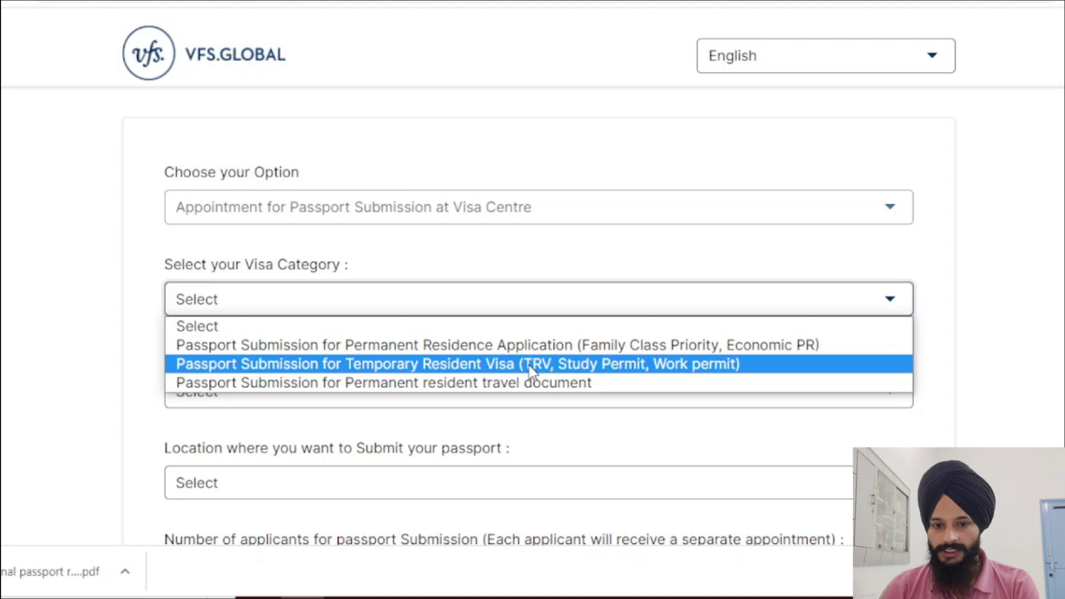
click(529, 365)
scroll(391, 215, down, 3)
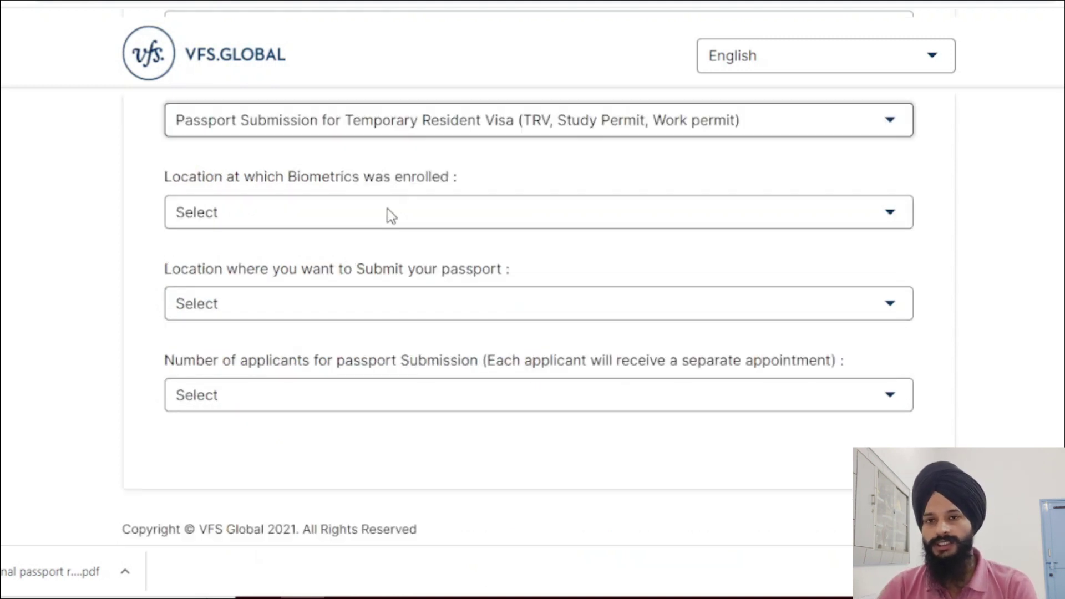
Step: Set Chandigarh for both biometrics enrolment and passport submission, with 1 applicant
click(391, 216)
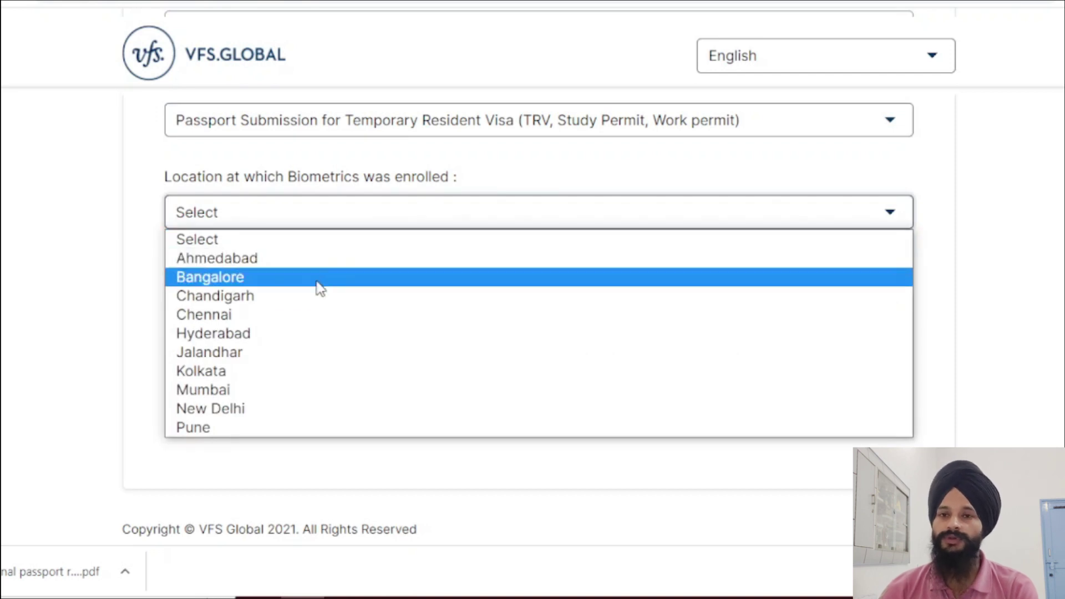
click(298, 306)
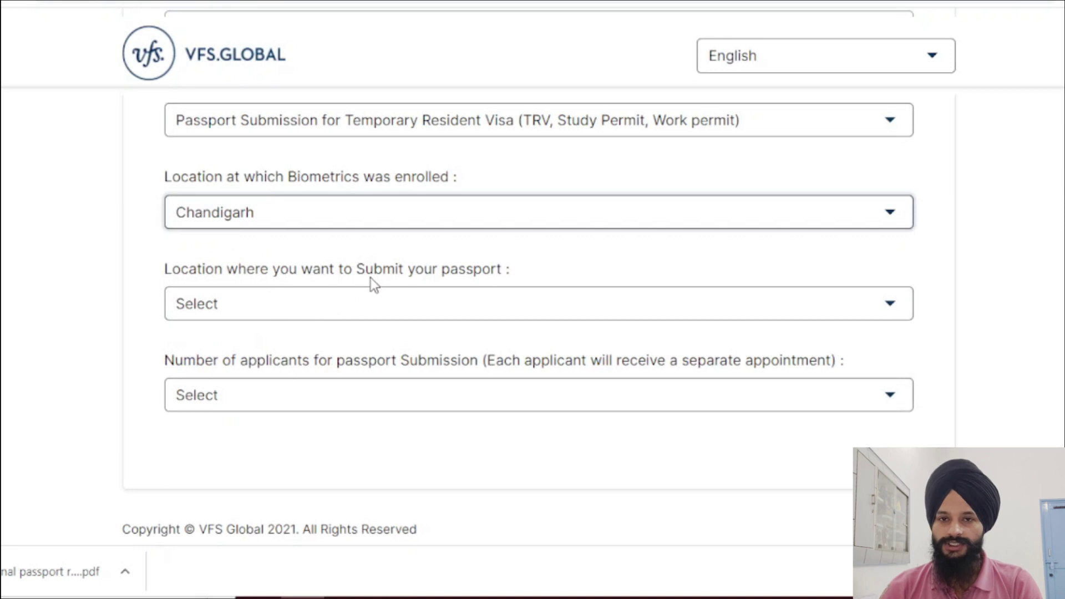
click(423, 317)
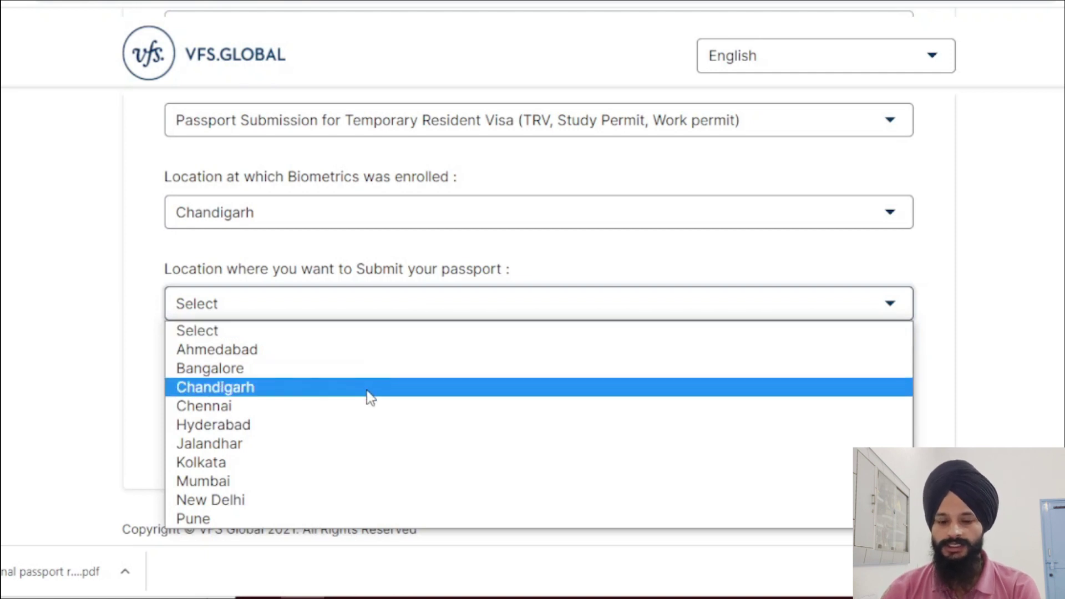
click(367, 391)
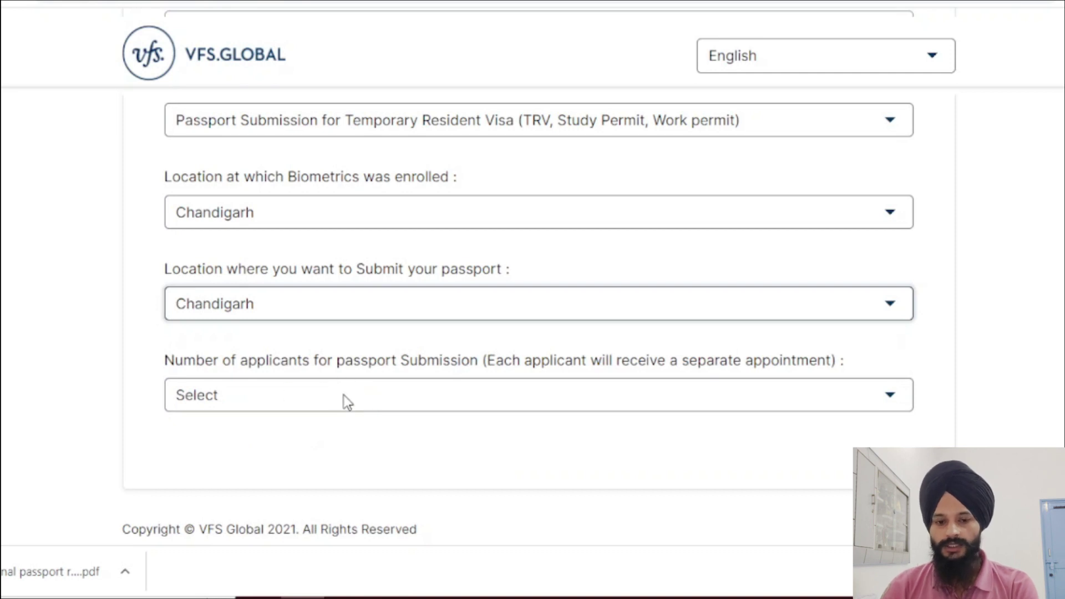
click(344, 402)
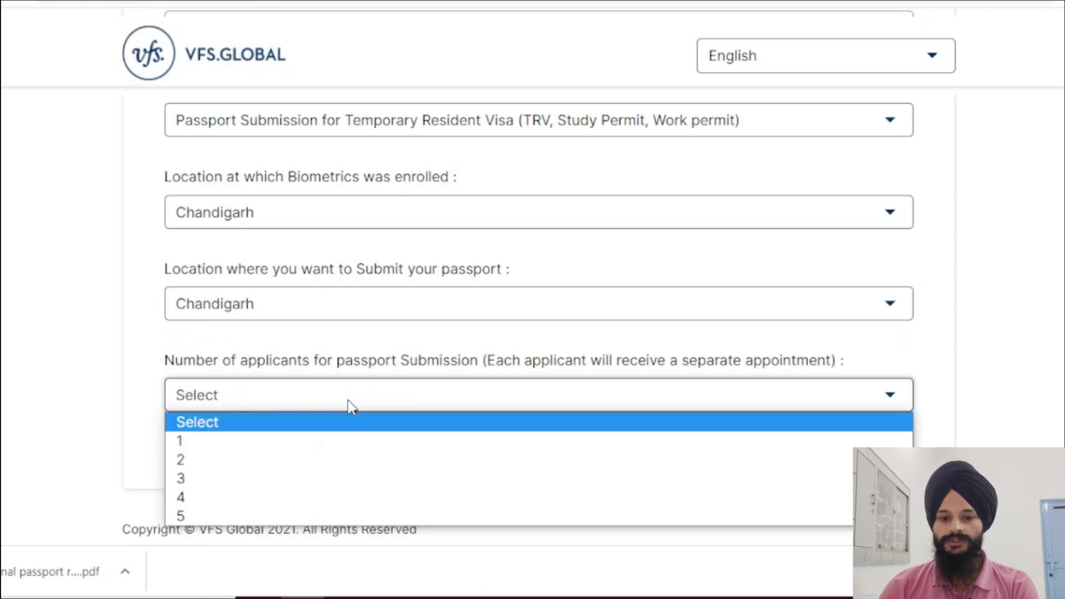
click(312, 444)
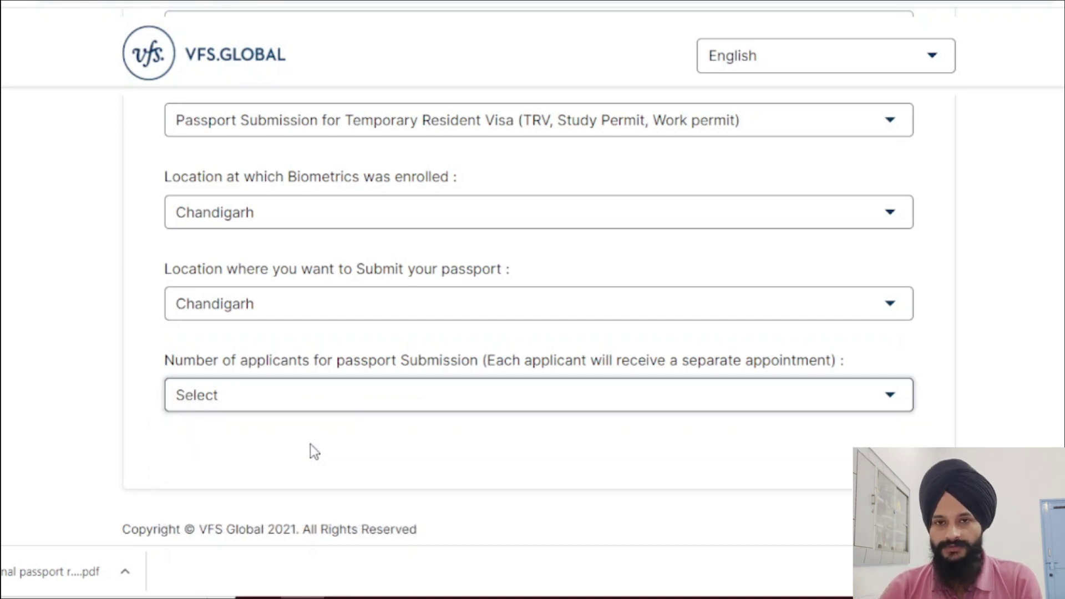
scroll(309, 450, down, 3)
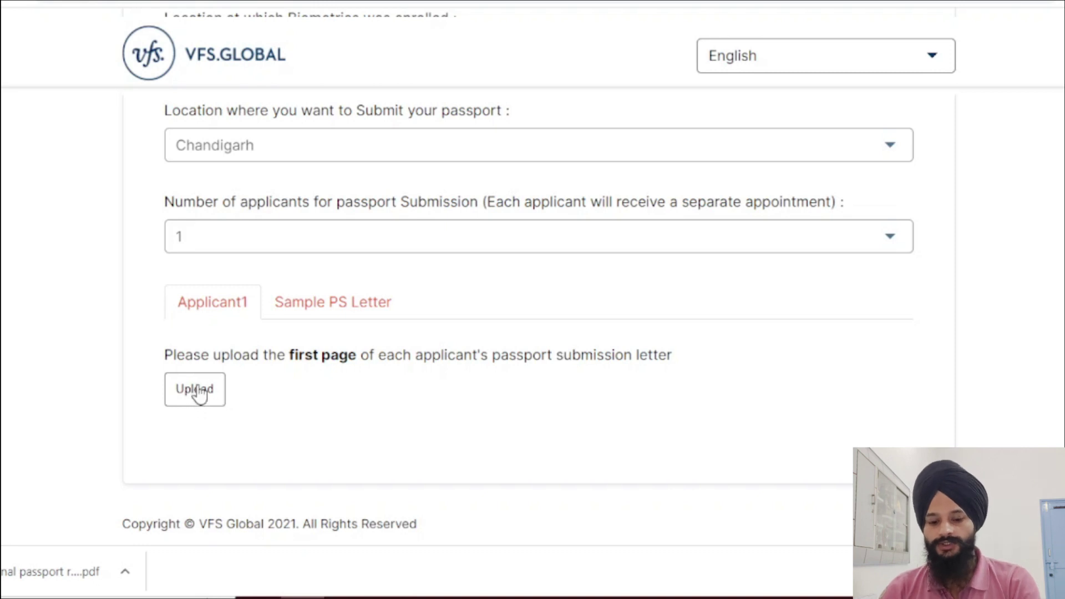
Step: Upload the 'Orignal passport request' file from Recent files as Applicant1's letter
click(203, 388)
click(231, 246)
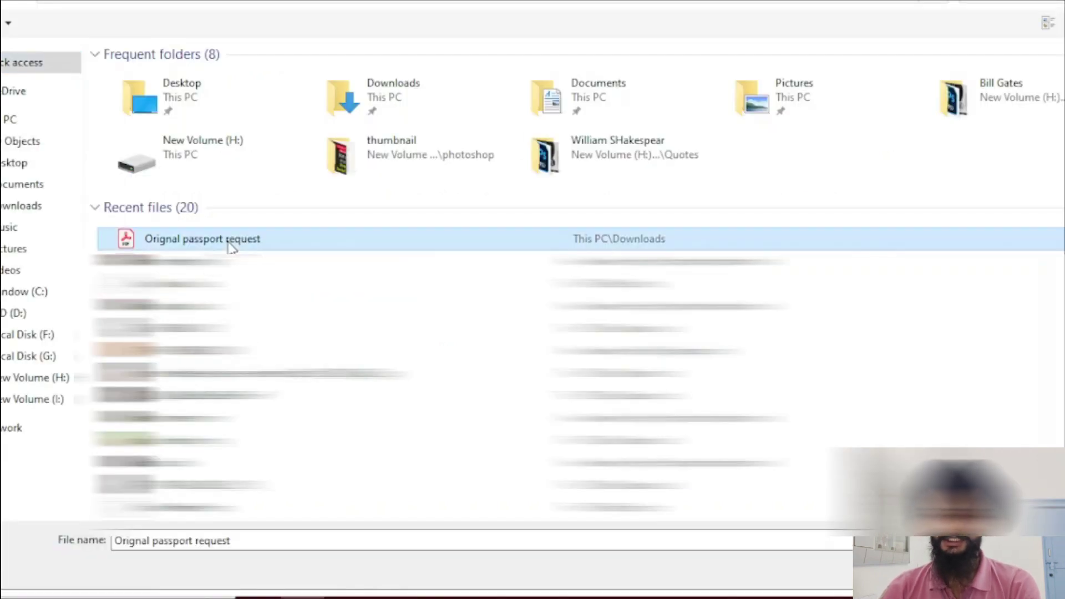
double_click(232, 245)
scroll(279, 395, down, 3)
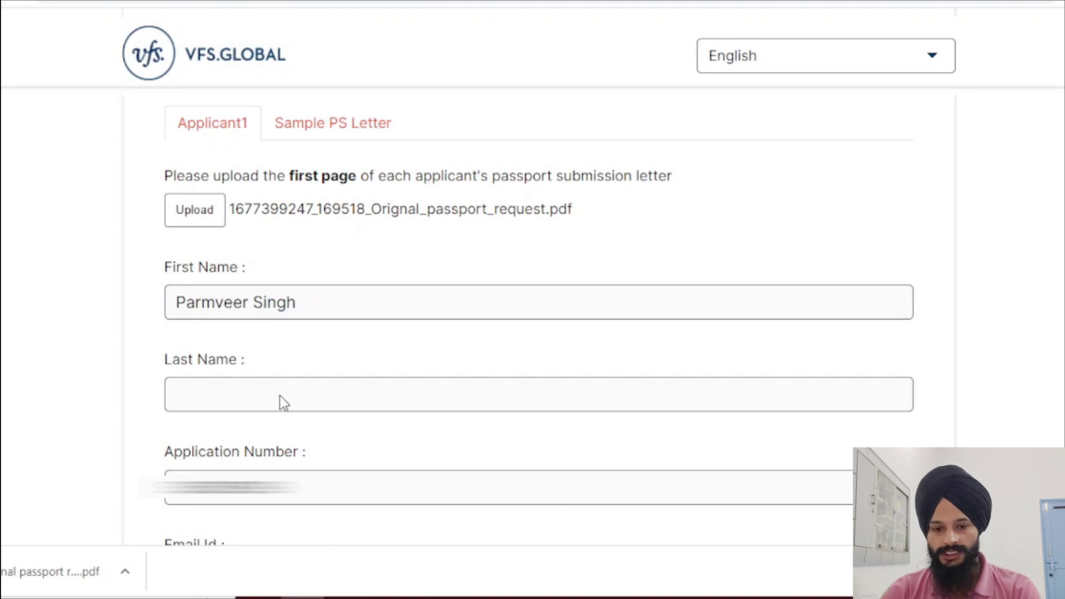
scroll(279, 395, down, 5)
click(192, 304)
key(Tab)
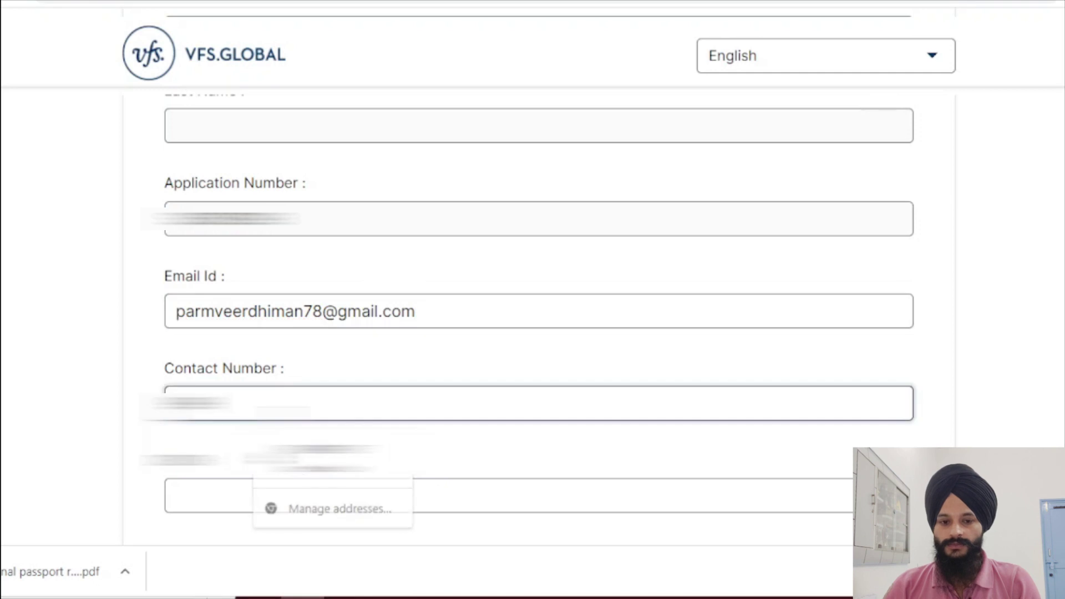
text(98765432)
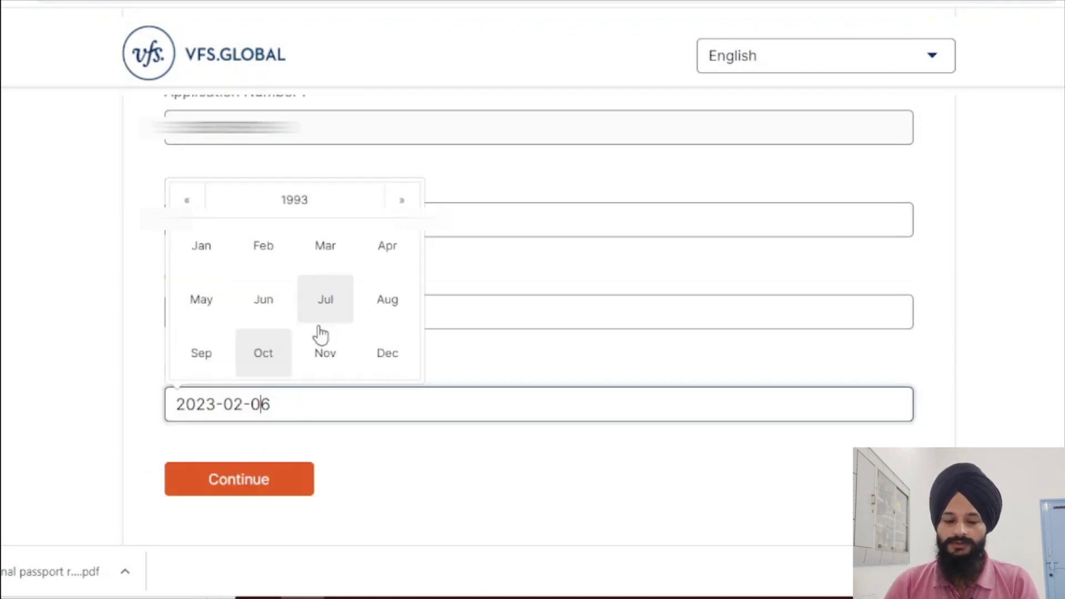
click(194, 355)
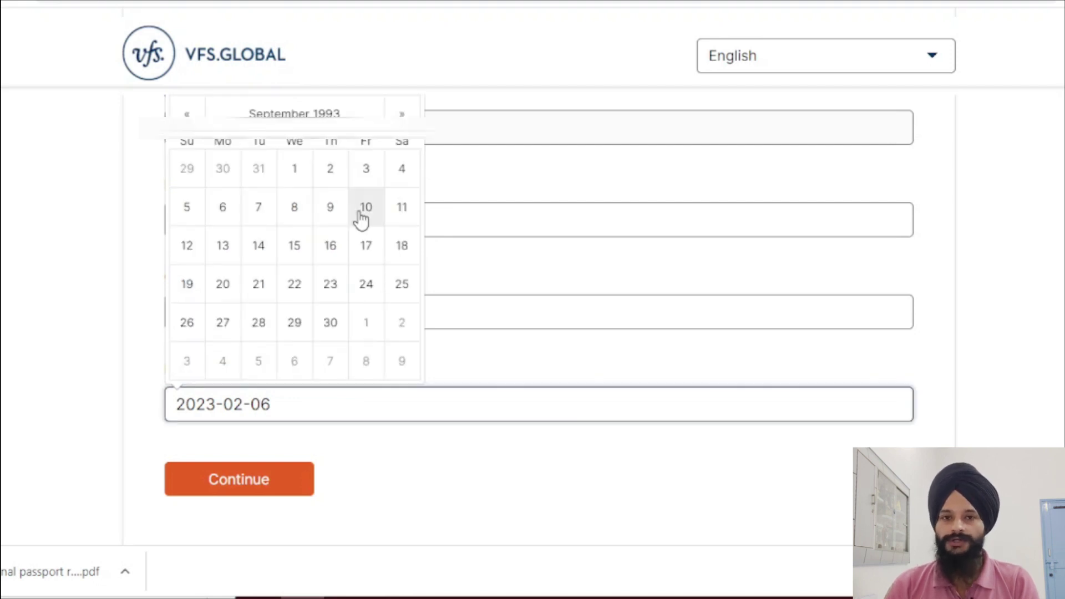
click(221, 207)
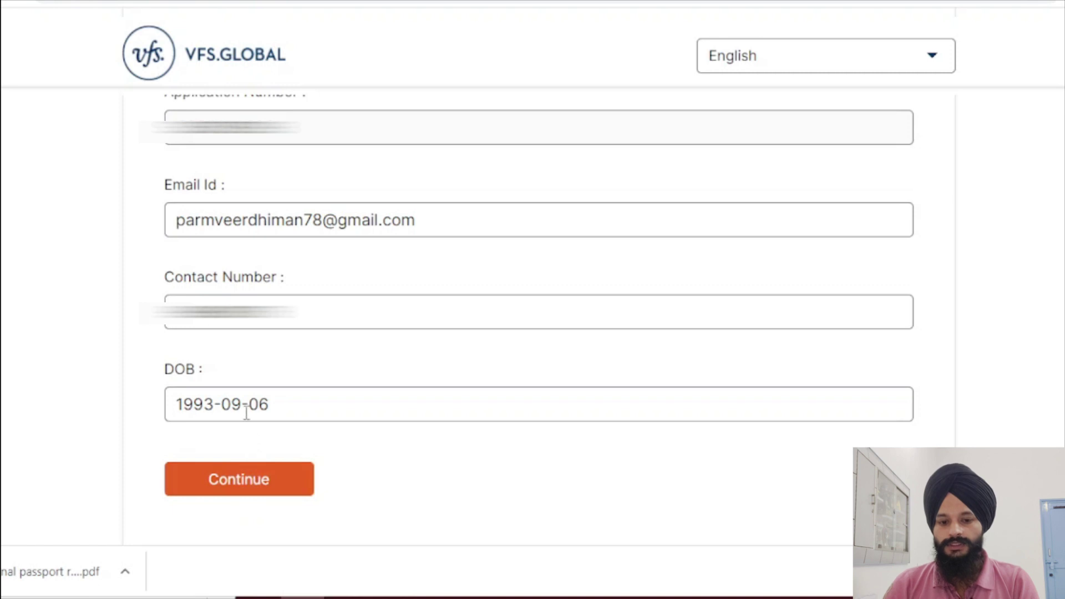
Step: Continue, tick the terms and consent checkboxes, and submit the appointment request
click(265, 494)
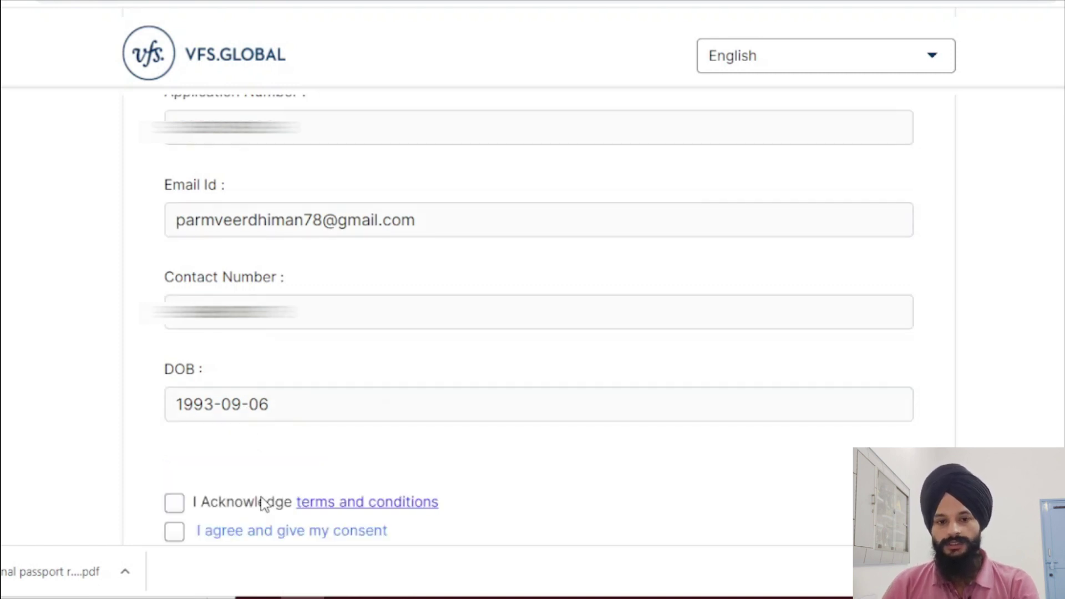
scroll(377, 368, down, 3)
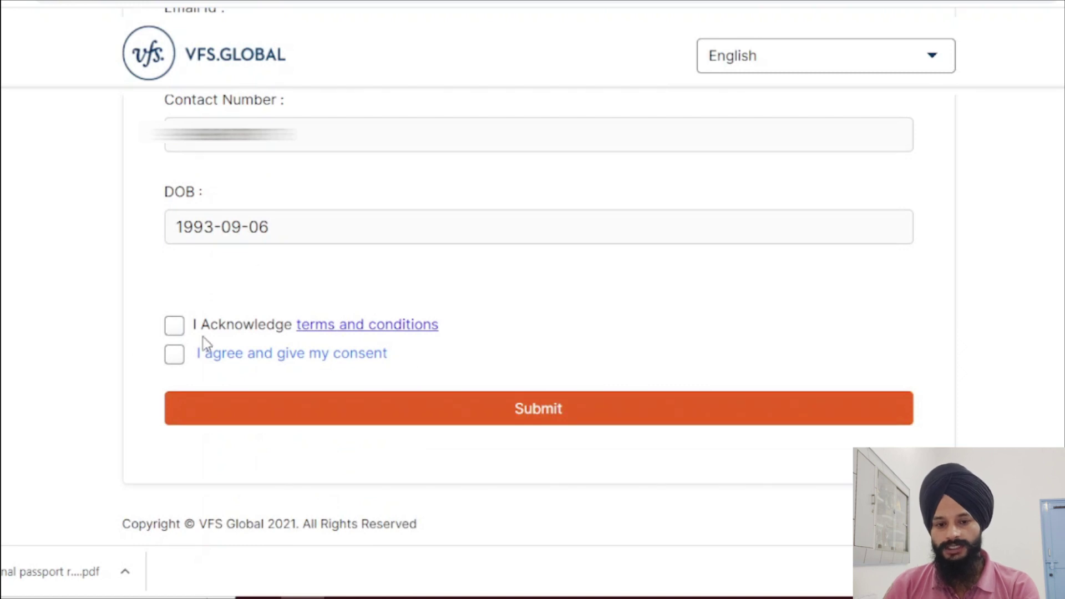
click(172, 326)
click(174, 355)
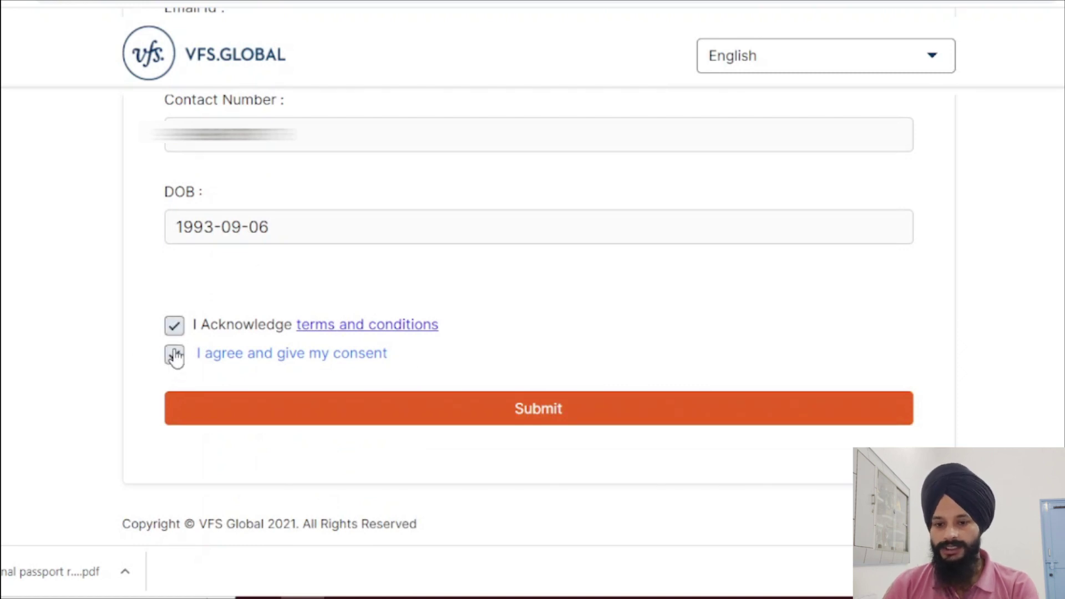
click(548, 420)
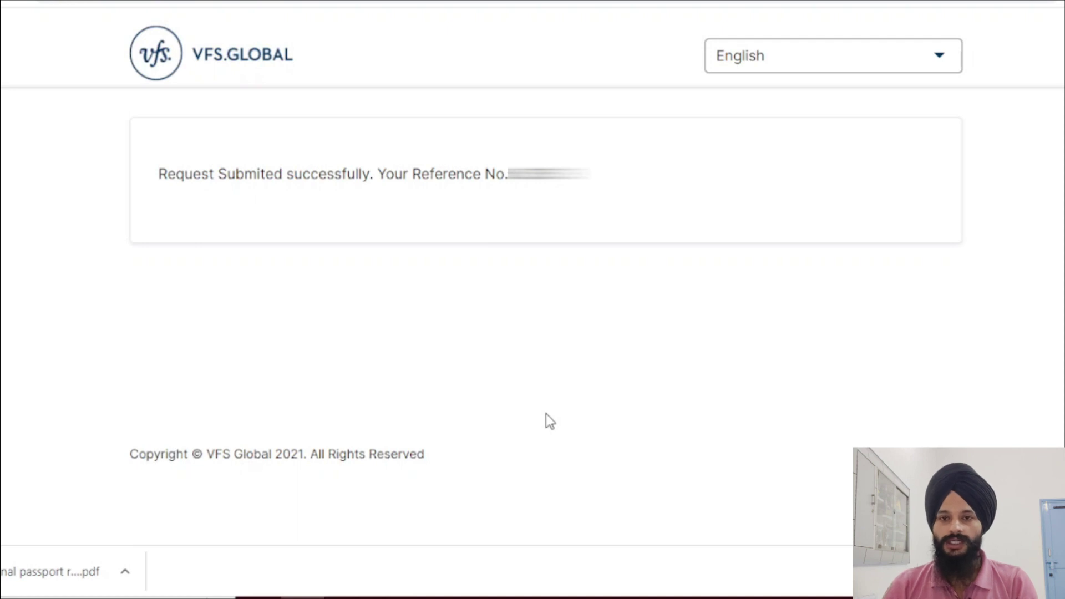
Step: In Gmail, open the 'Passport Submission - Appointment Confirmation Letter' email
click(83, 1)
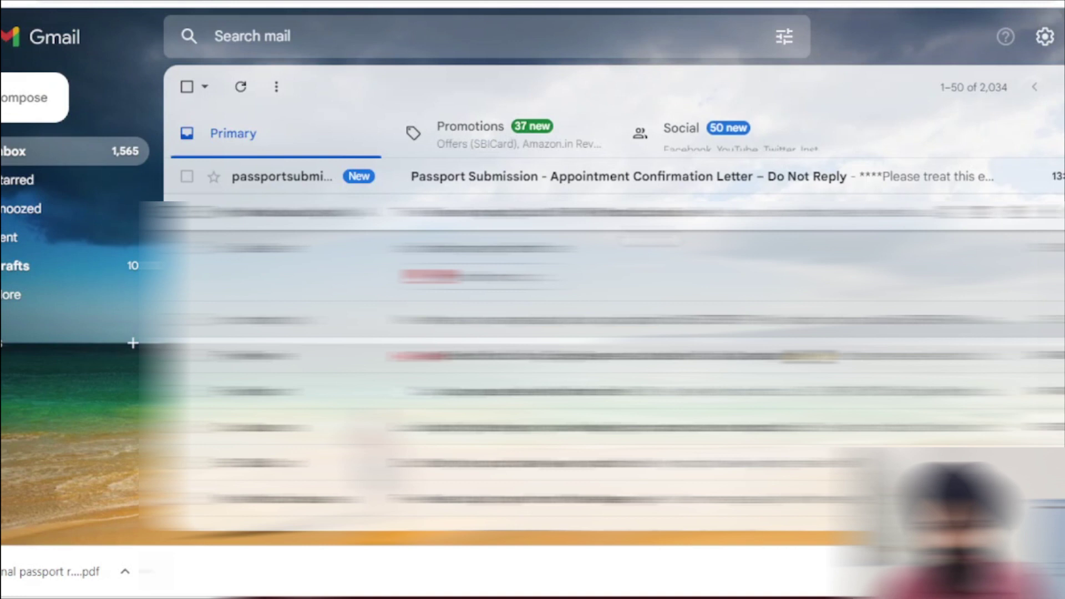
click(532, 178)
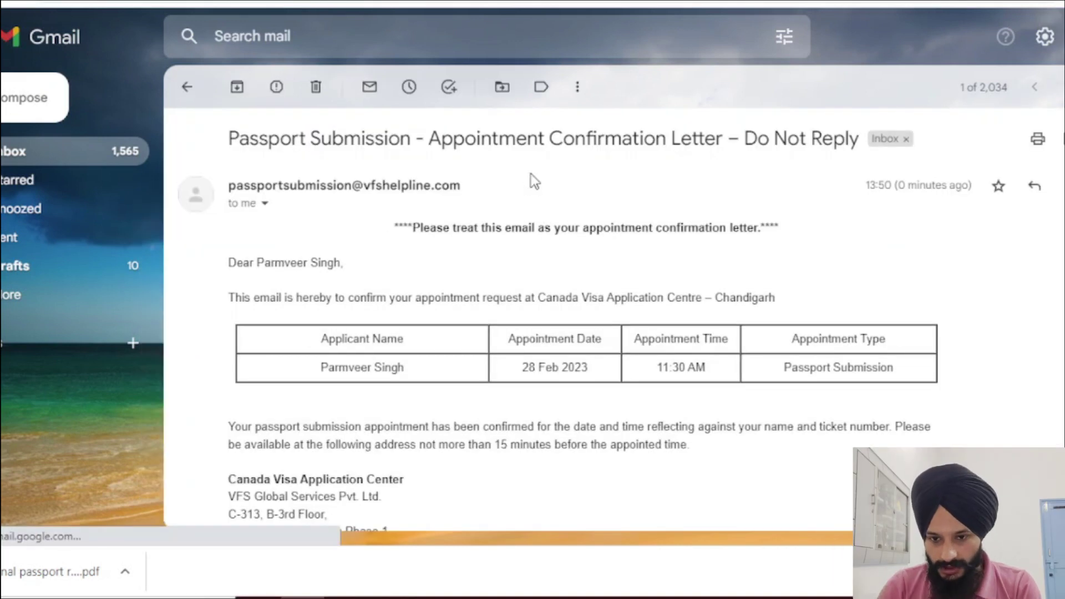